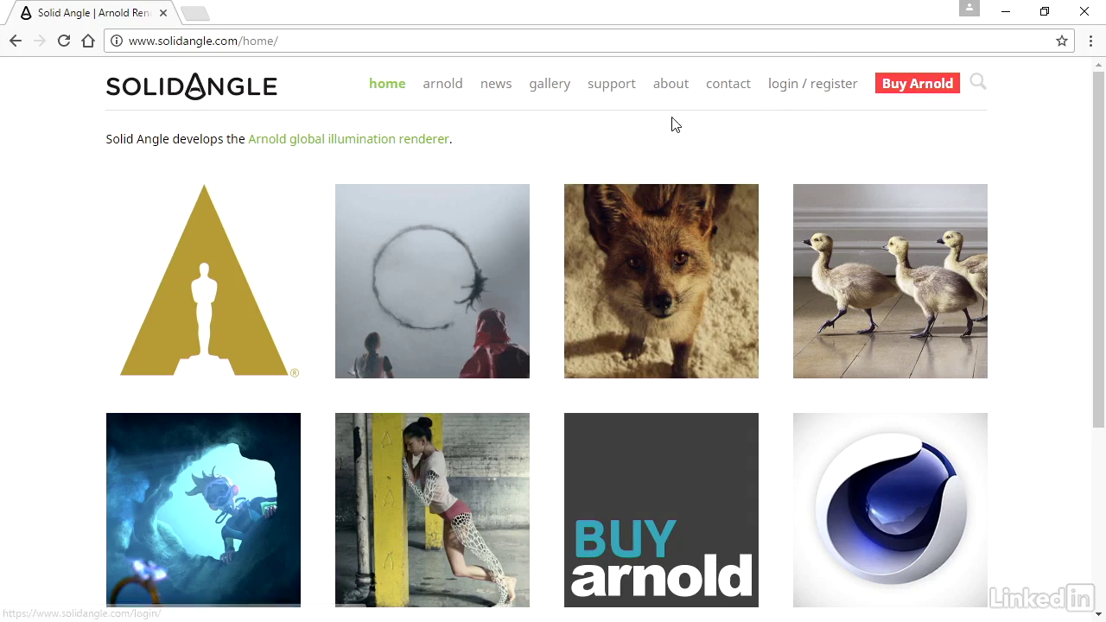
Step: Go to the Arnold downloads page on the Solid Angle site and scroll to Arnold for 3ds Max
{"action": "left_click", "coordinate": [441, 86]}
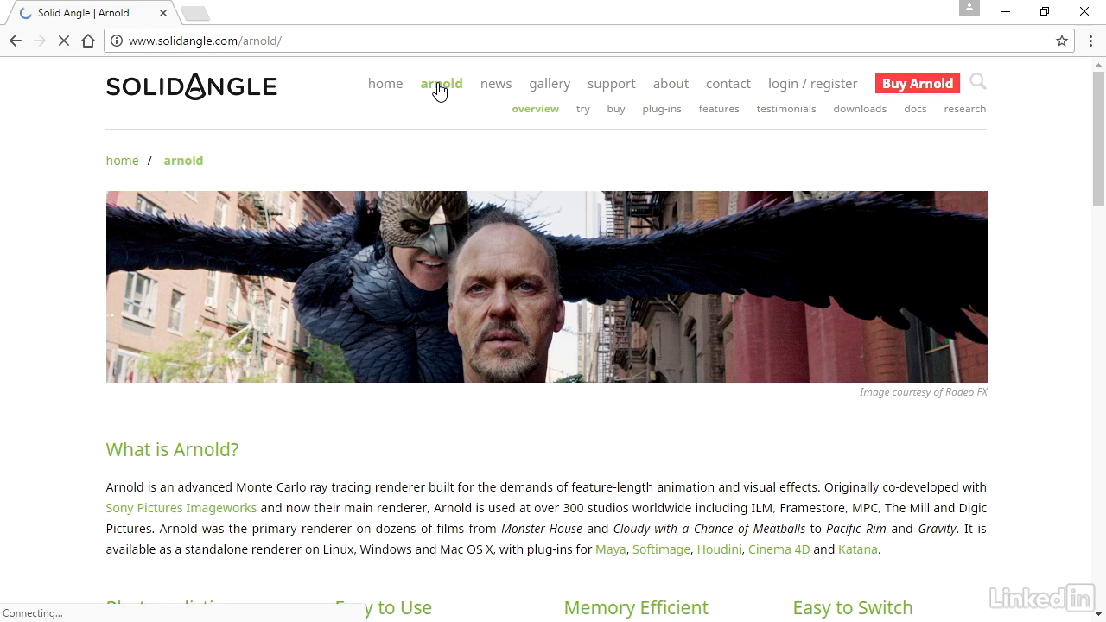
{"action": "left_click", "coordinate": [859, 114]}
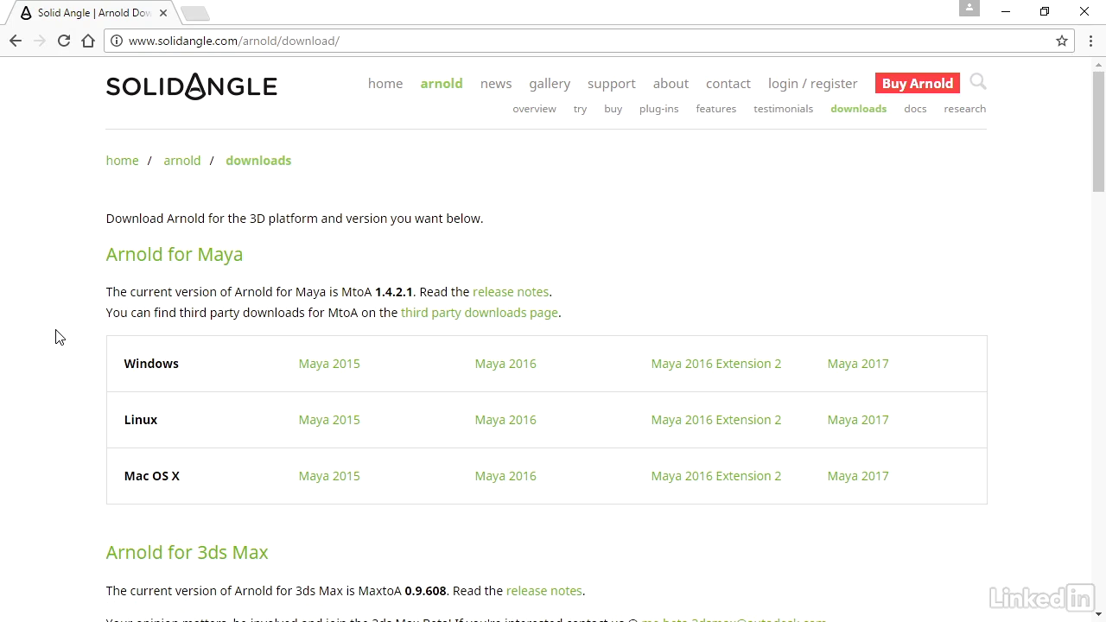
{"action": "scroll", "coordinate": [55, 337], "scroll_direction": "down", "scroll_amount": 1}
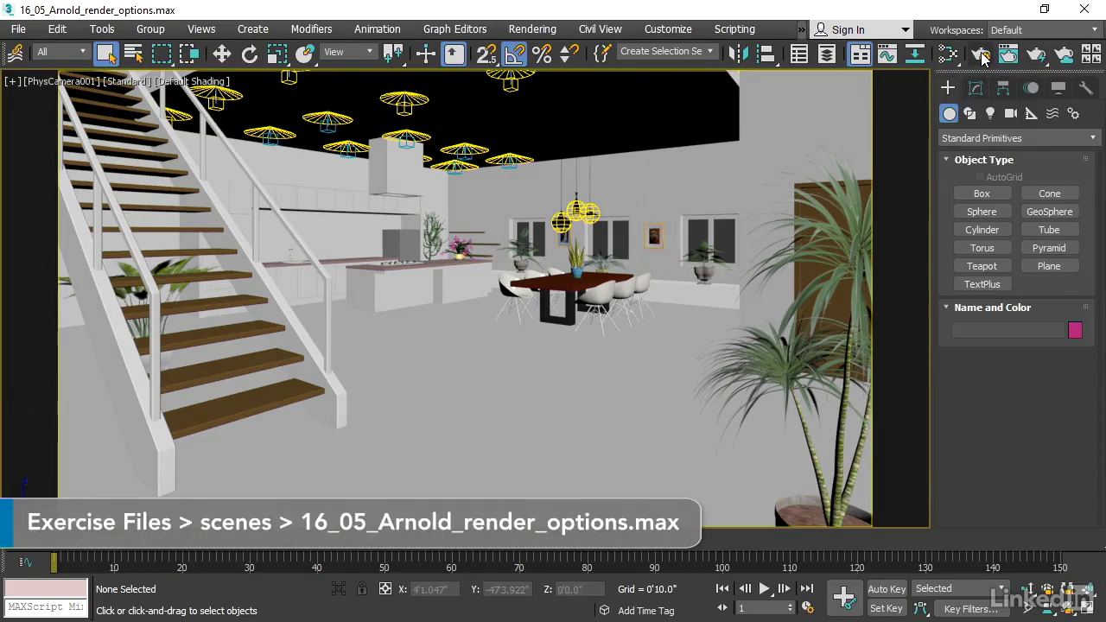
Step: Switch the scene renderer from Scanline to Arnold in Render Setup
{"action": "left_click", "coordinate": [982, 56]}
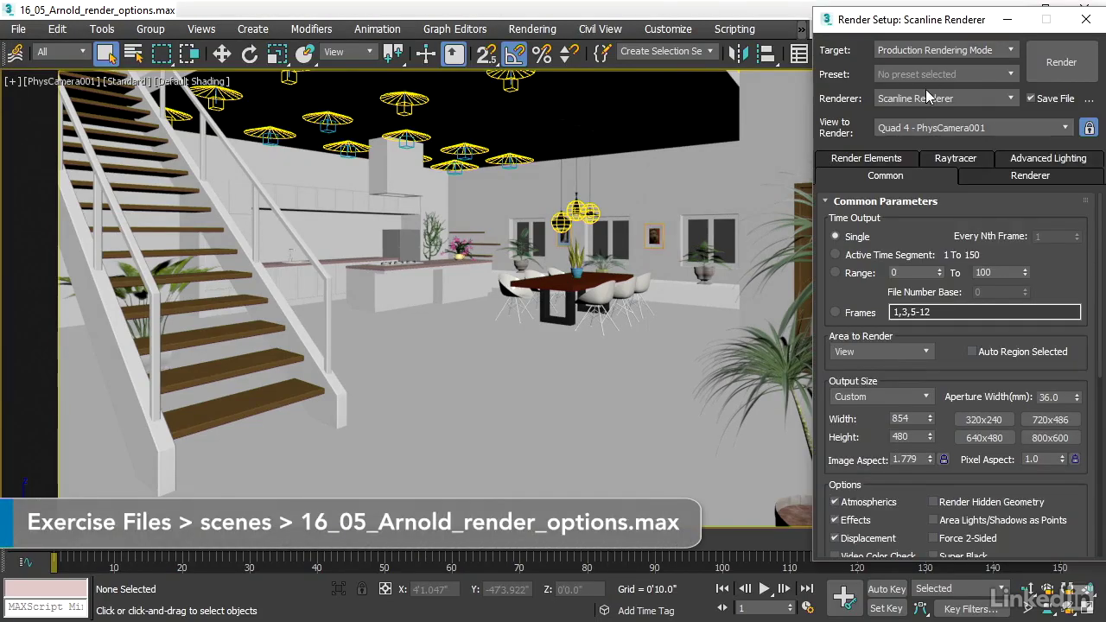
{"action": "left_click", "coordinate": [1002, 102]}
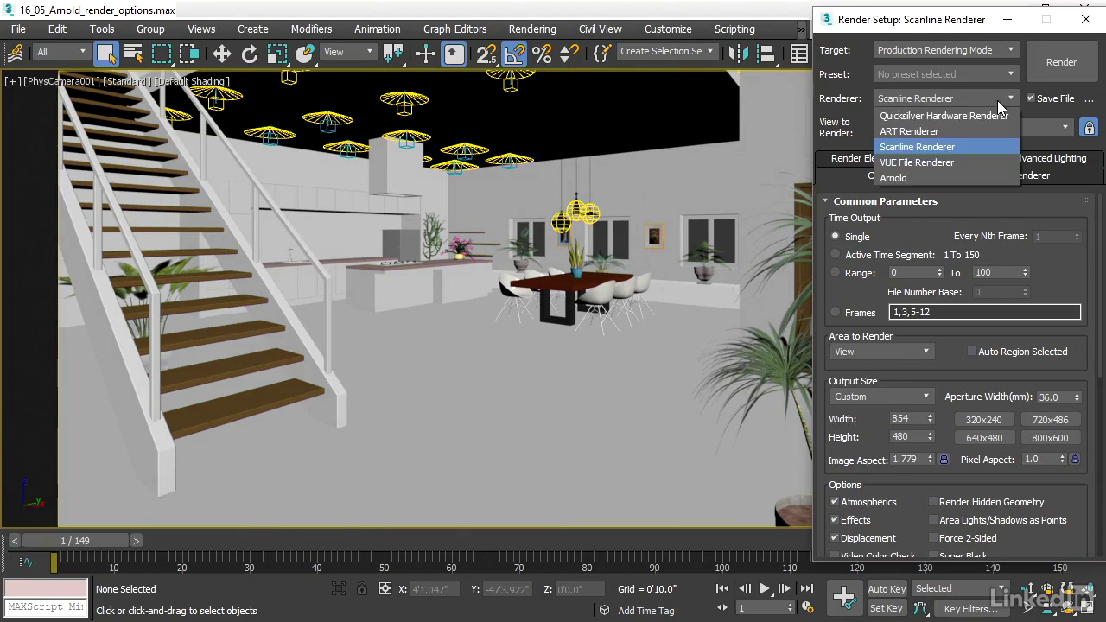
{"action": "left_click", "coordinate": [904, 177]}
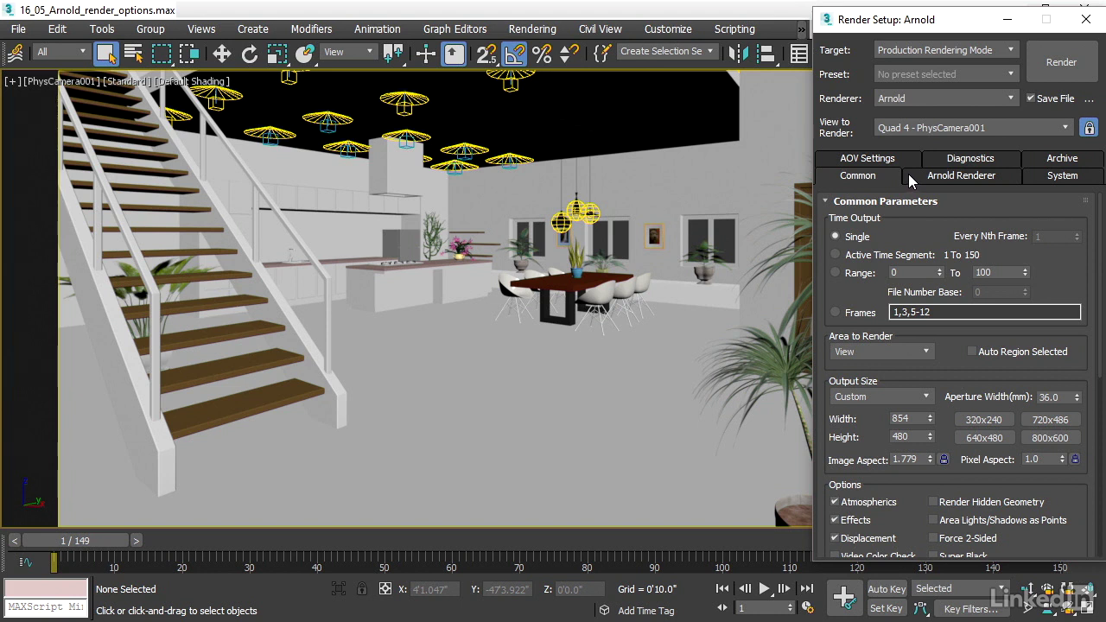
Step: Show Arnold's System settings: Spiral bucket scanning, bucket size 64, autodetected threads
{"action": "left_click", "coordinate": [1053, 175]}
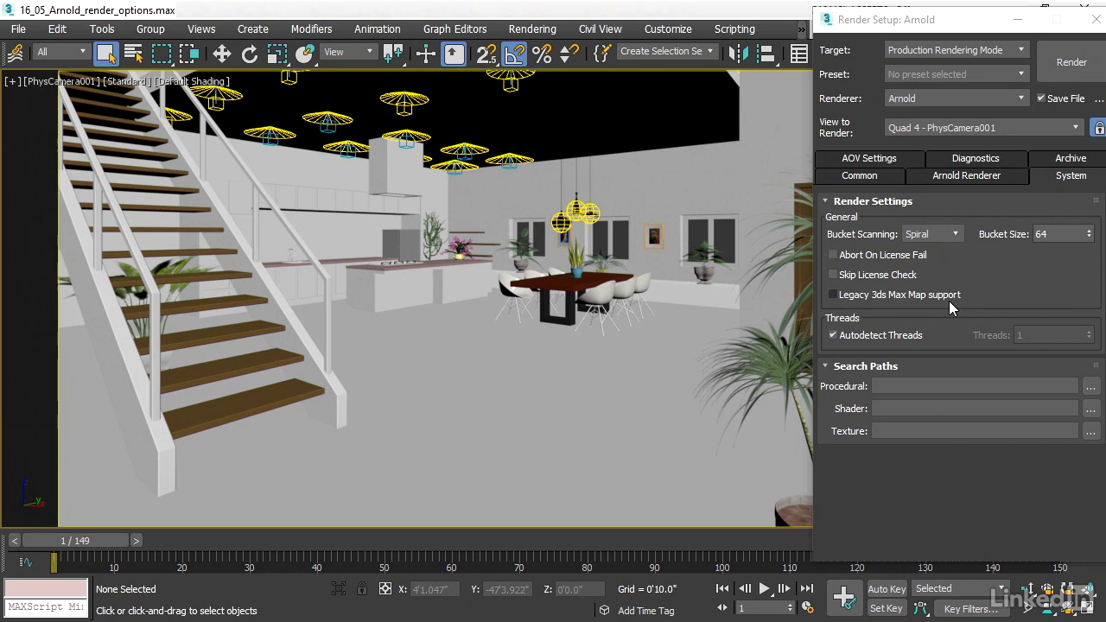
Step: Enable Legacy 3ds Max Map support in the System tab's Render Settings rollout
{"action": "left_click", "coordinate": [833, 295]}
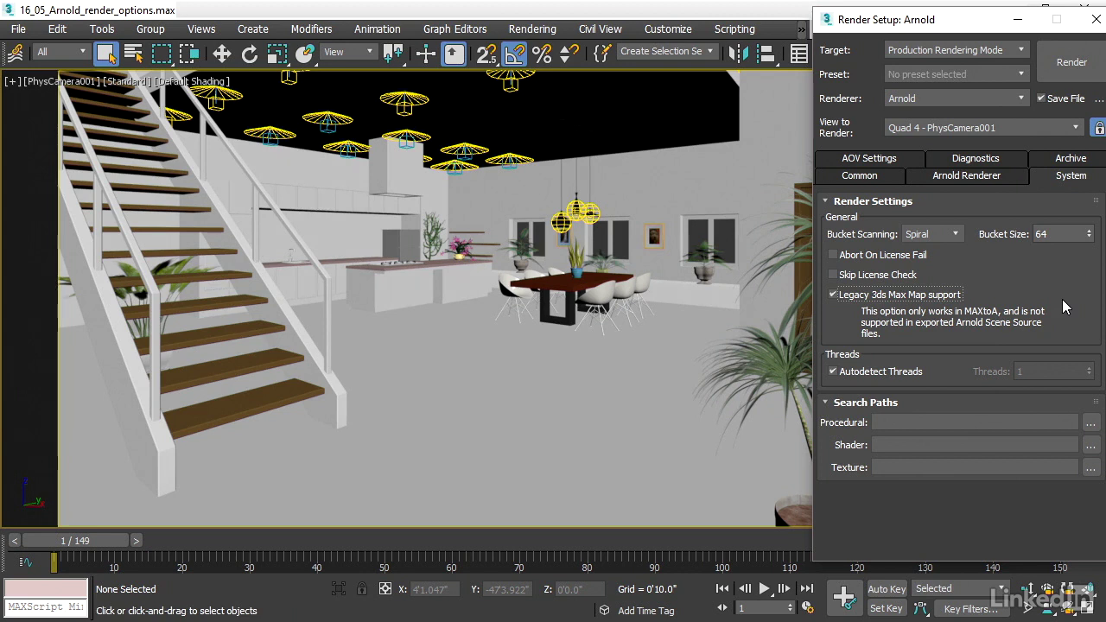
{"action": "left_click", "coordinate": [834, 371]}
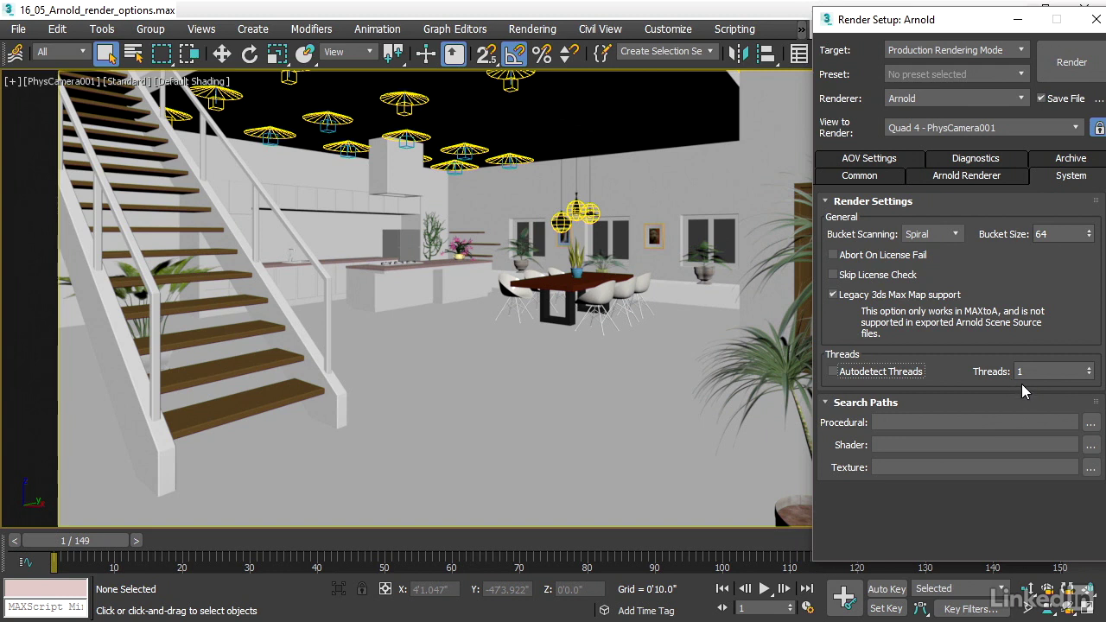
{"action": "left_click", "coordinate": [1089, 375]}
{"action": "left_click", "coordinate": [1090, 376]}
{"action": "left_click", "coordinate": [1021, 402]}
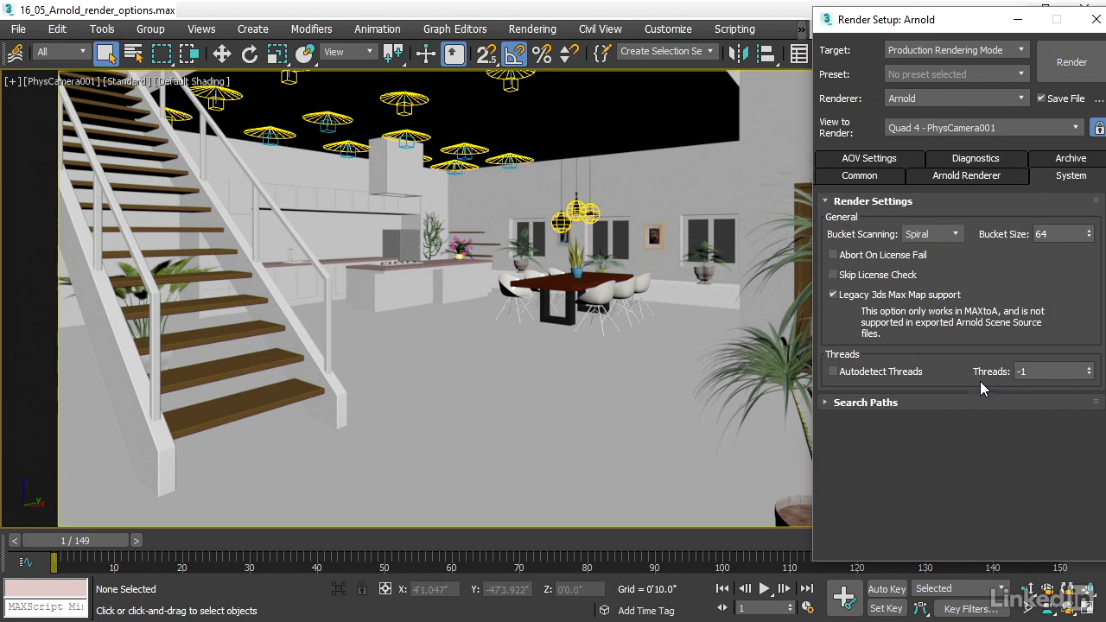
Step: Show the Arnold Renderer Sampling and Ray Depth rollout, with Camera (AA) at 2
{"action": "left_click", "coordinate": [957, 175]}
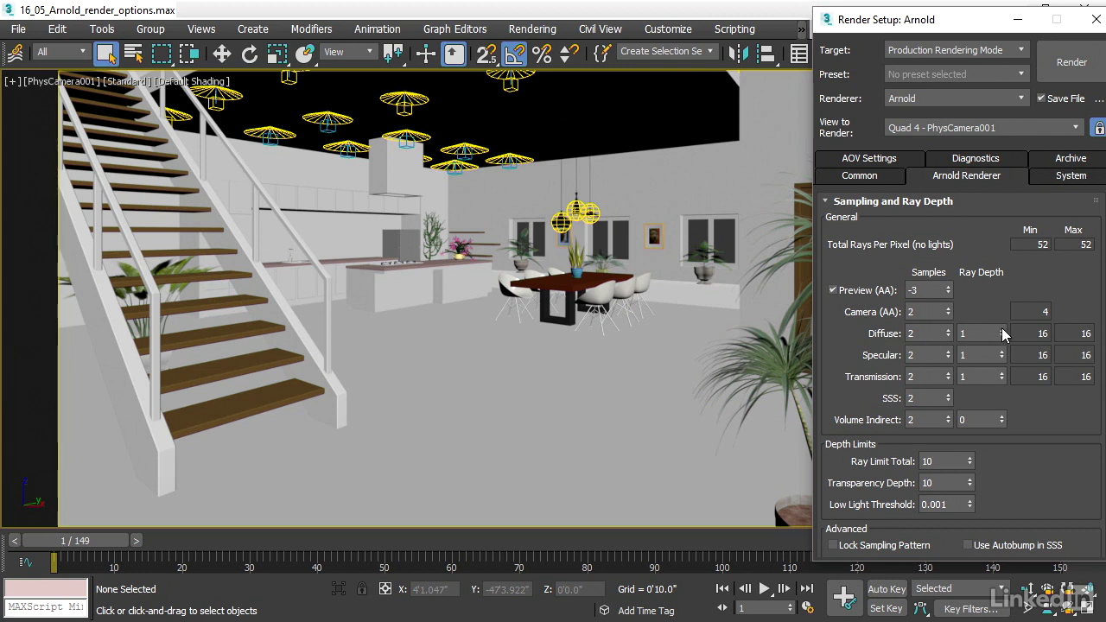
Step: Set the Diffuse ray depth to 3
{"action": "double_click", "coordinate": [1002, 329]}
{"action": "left_click", "coordinate": [1069, 289]}
Step: Zero the Transmission ray depth plus the Transmission, SSS and Volume Indirect samples
{"action": "left_click", "coordinate": [1002, 381]}
{"action": "left_click", "coordinate": [1063, 396]}
{"action": "right_click", "coordinate": [949, 380]}
{"action": "left_click", "coordinate": [948, 402]}
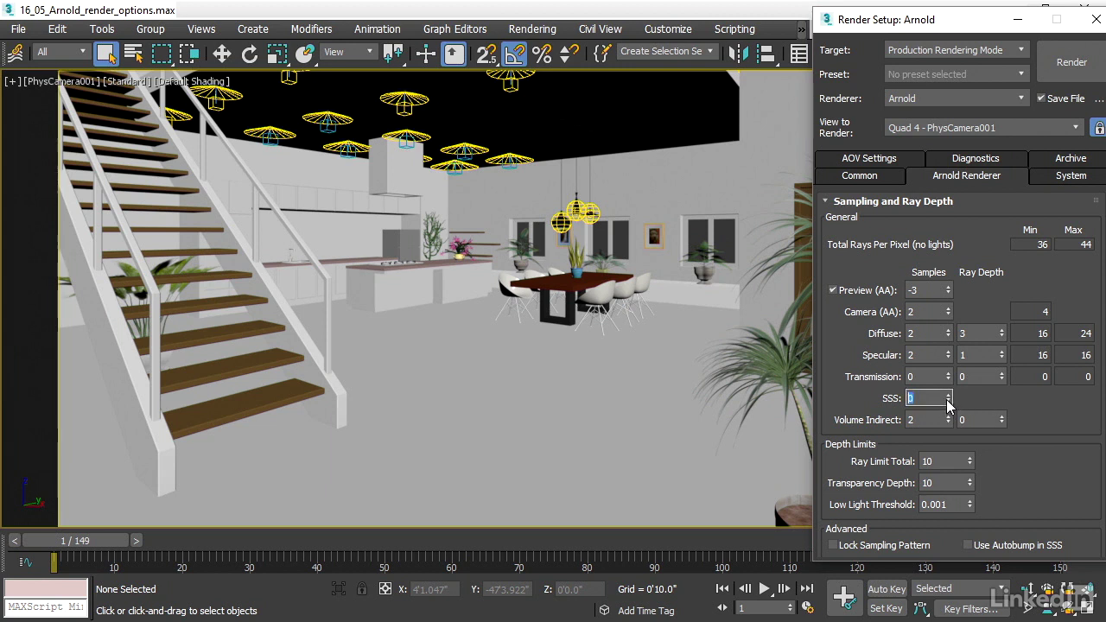
{"action": "right_click", "coordinate": [948, 421]}
Step: Step Camera (AA) samples up to 10, giving 900–1100 rays per pixel
{"action": "left_click", "coordinate": [948, 309]}
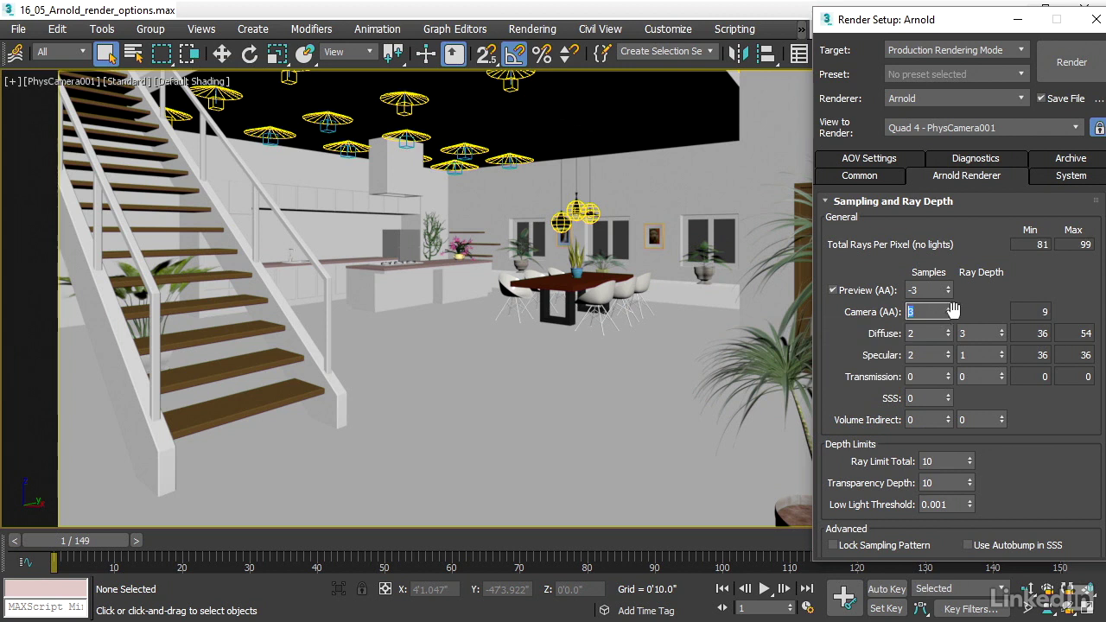
{"action": "left_click", "coordinate": [950, 308]}
{"action": "left_click", "coordinate": [949, 308]}
{"action": "left_click", "coordinate": [950, 308]}
{"action": "left_click", "coordinate": [950, 308]}
{"action": "left_click", "coordinate": [950, 309]}
{"action": "left_click", "coordinate": [950, 309]}
{"action": "left_click", "coordinate": [949, 308]}
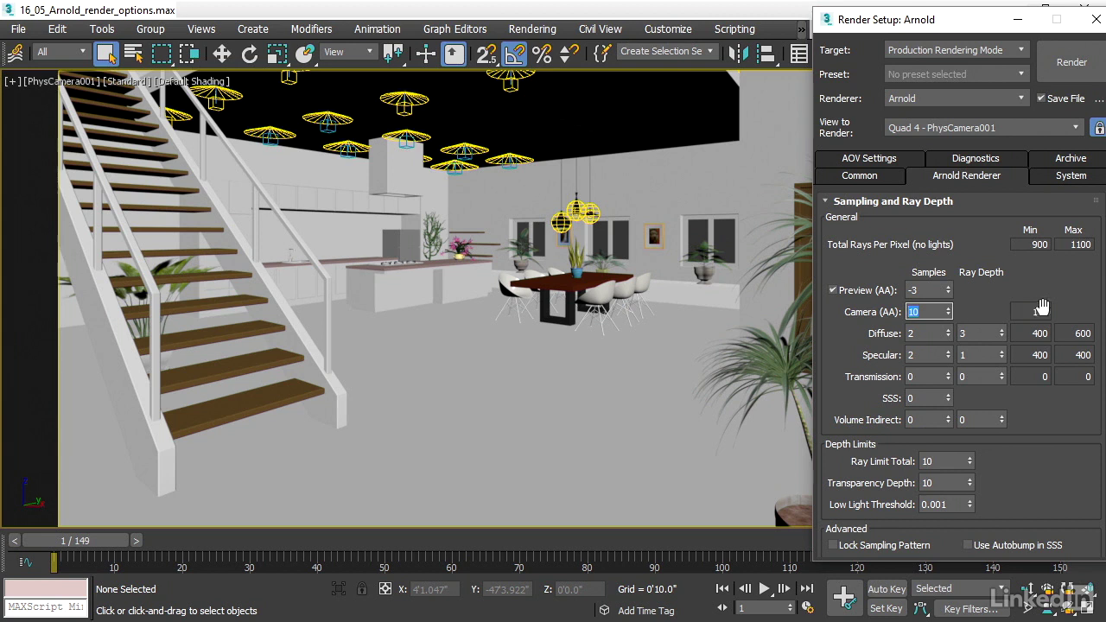
Step: Lower Camera (AA) samples to 7, giving 441–539 rays per pixel
{"action": "left_click", "coordinate": [950, 316]}
{"action": "left_click", "coordinate": [950, 317]}
{"action": "left_click", "coordinate": [950, 316]}
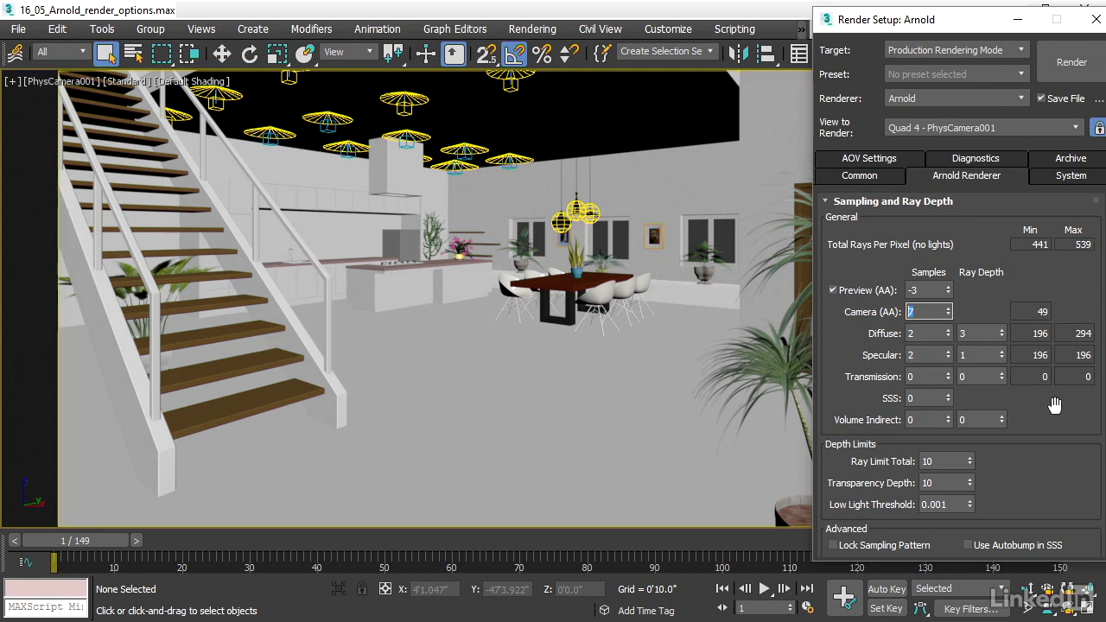
Step: Reveal the Filtering rollout: Gaussian pixel filter width 2.0, clamping off
{"action": "left_click_drag", "start_coordinate": [1054, 405], "coordinate": [1011, 200]}
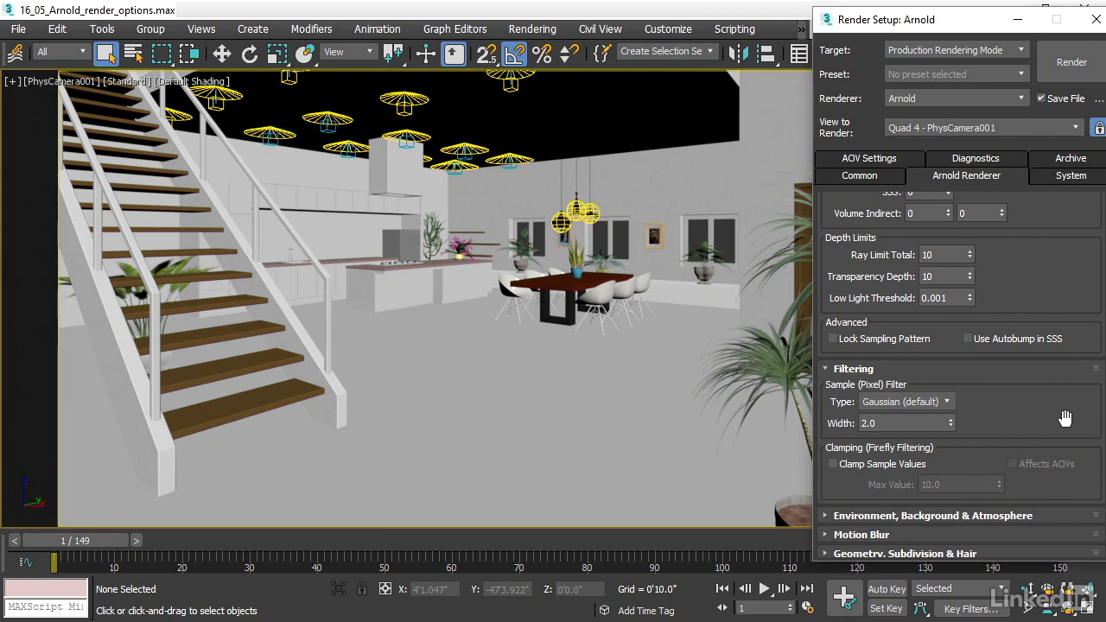
{"action": "left_click", "coordinate": [834, 465]}
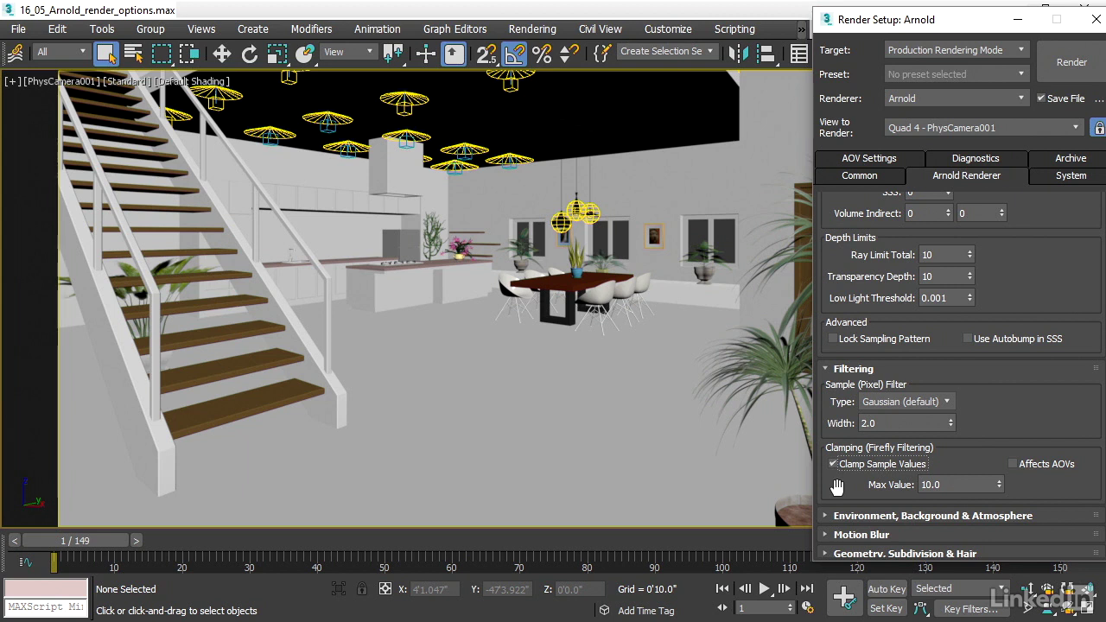
{"action": "double_click", "coordinate": [949, 485]}
{"action": "type", "text": "0.4"}
{"action": "key", "text": "Return"}
{"action": "scroll", "coordinate": [1067, 406], "scroll_direction": "up", "scroll_amount": 5}
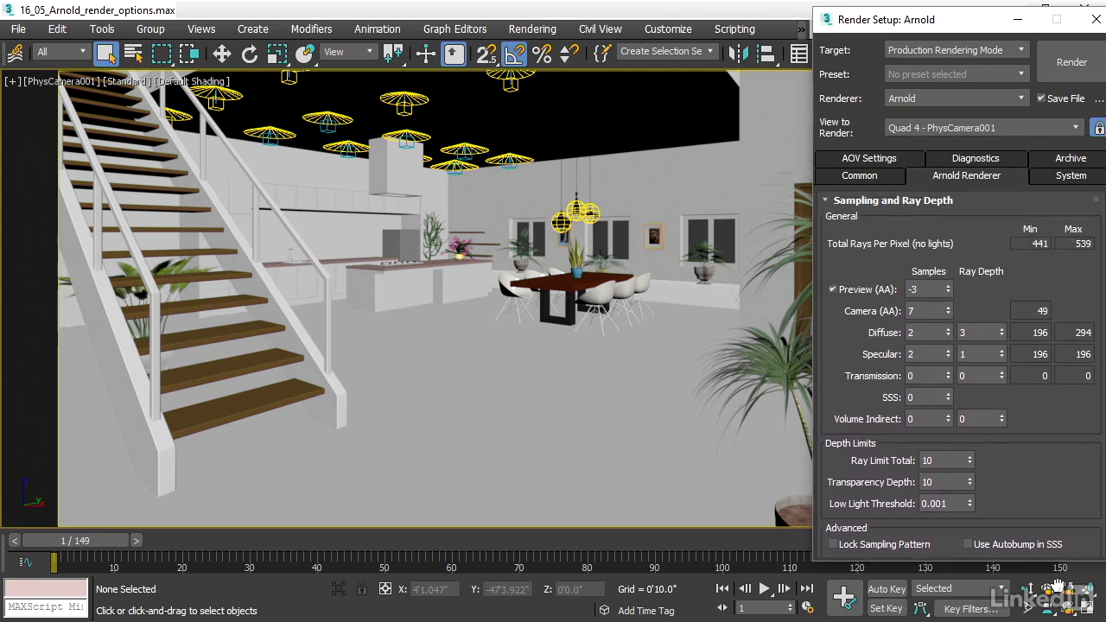
{"action": "scroll", "coordinate": [1072, 452], "scroll_direction": "up", "scroll_amount": 1}
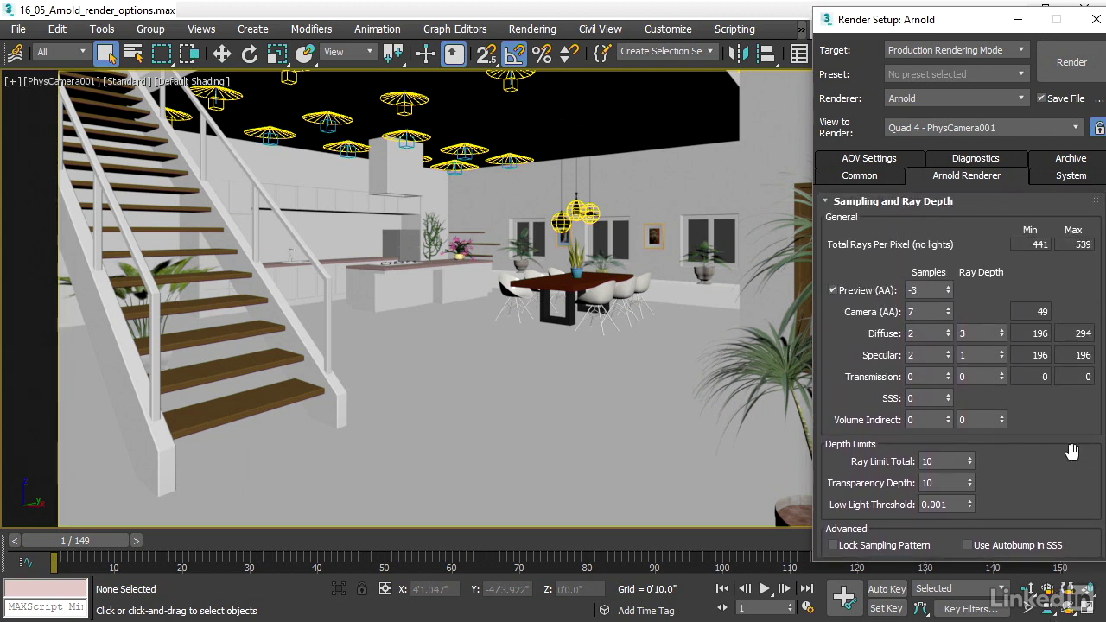